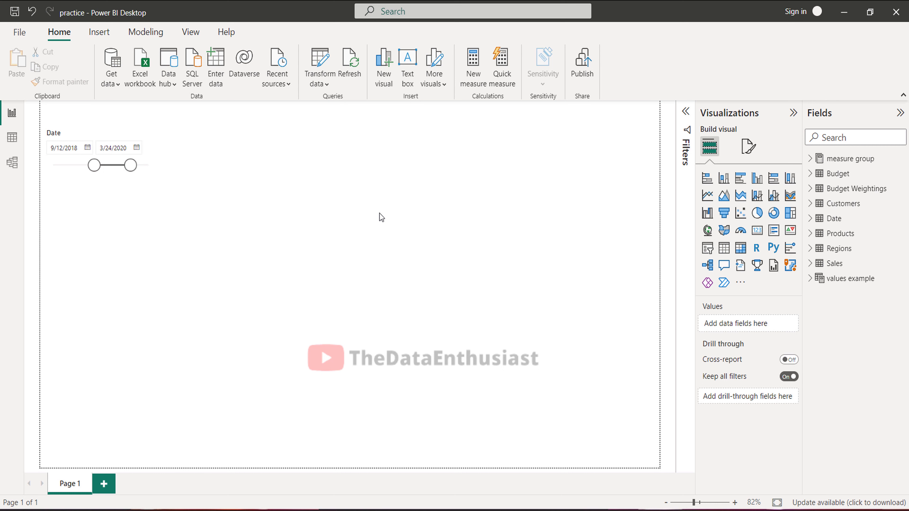
Step: Create a table visual from the Products table's Product Name field, enlarge it, and sort it ascending by product name
click(812, 237)
drag(865, 282, 339, 249)
drag(395, 274, 514, 356)
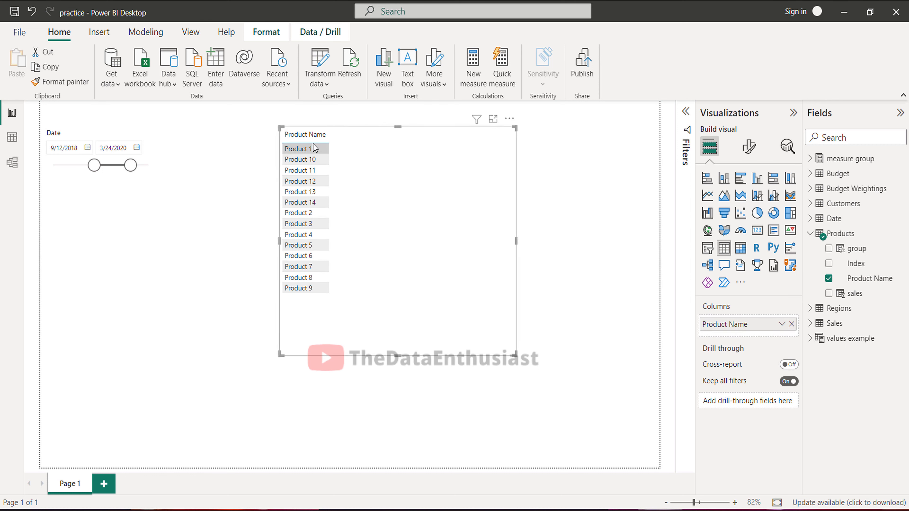
click(286, 137)
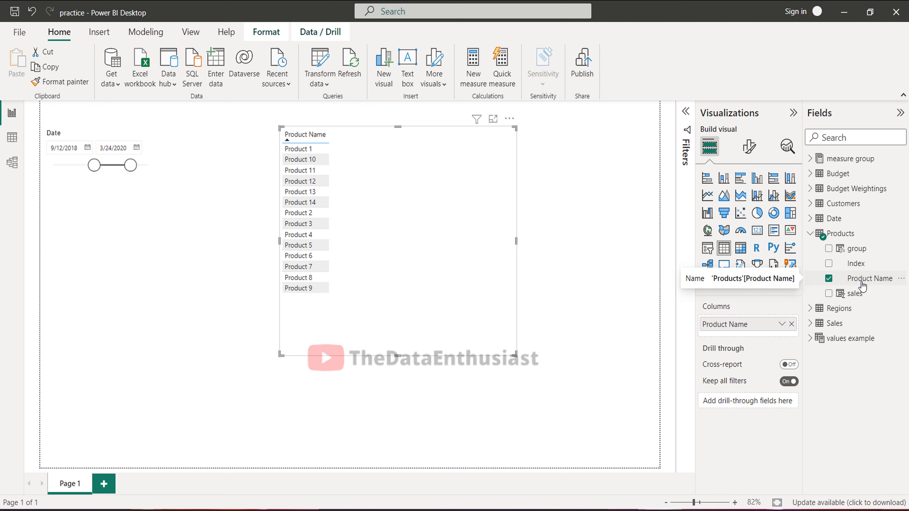
Step: Add the Total sales measure from the measure group to the product table
click(815, 159)
scroll(873, 412, down, 2)
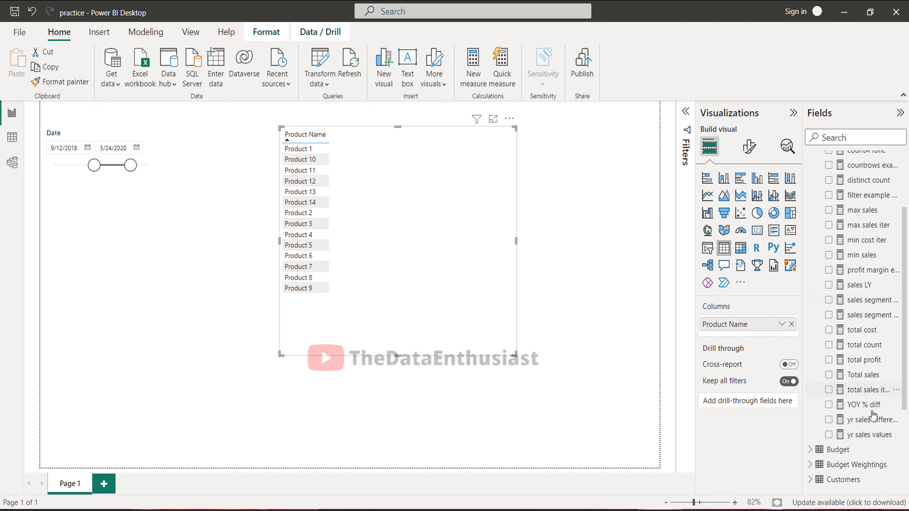
drag(869, 372, 422, 264)
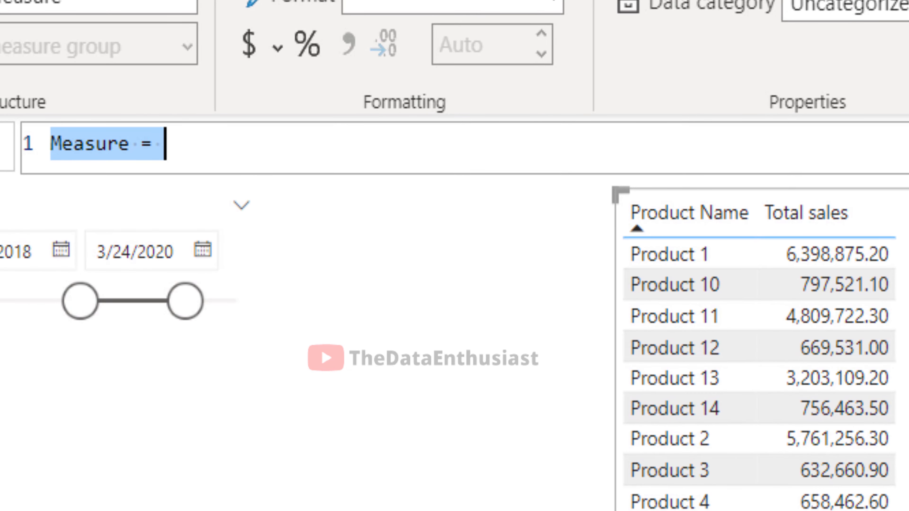
Step: Name the new measure "% of total" and start its formula with CALCULATE on the second line
text(% of total)
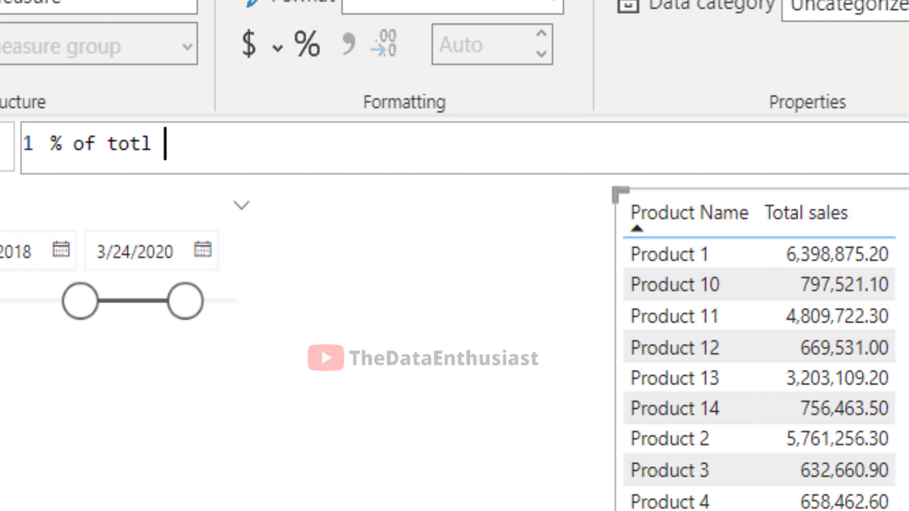
text( =)
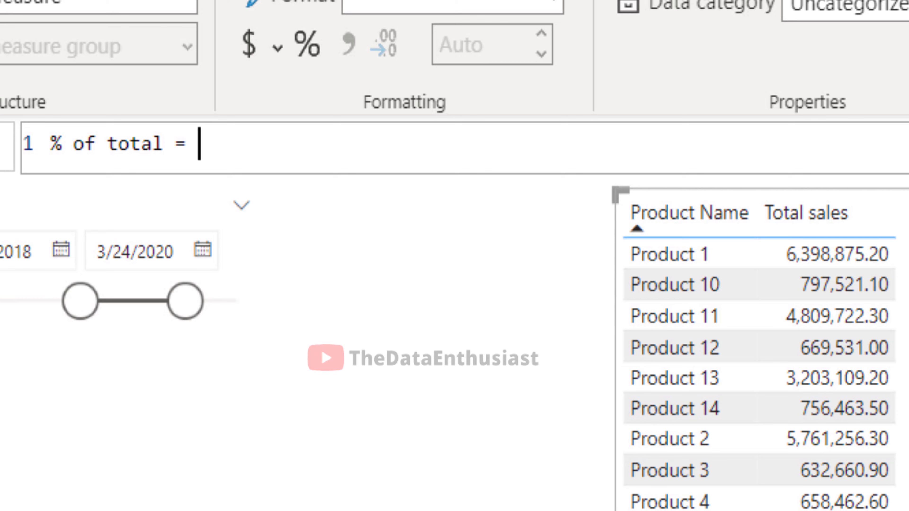
text( calc)
key(BackSpace)
key(BackSpace)
key(BackSpace)
key(BackSpace)
key(shift+Return)
text(ca)
key(Tab)
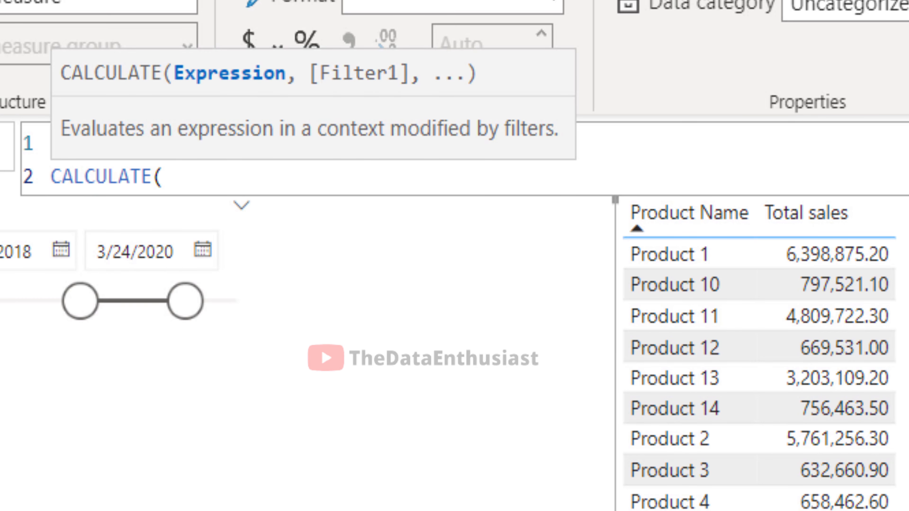
Step: Set [Total sales] as the CALCULATE expression and continue the formula on a third line
text(total)
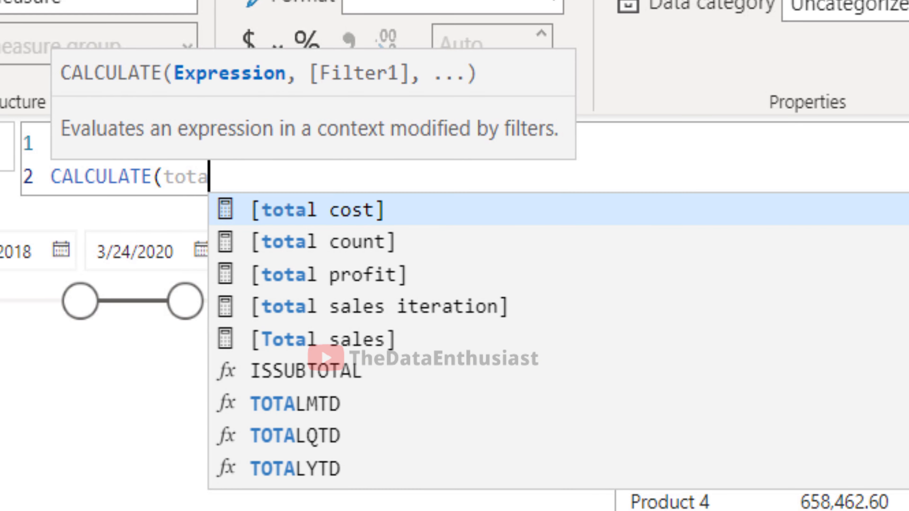
key(Down)
key(Down)
key(Down)
key(Down)
key(Tab)
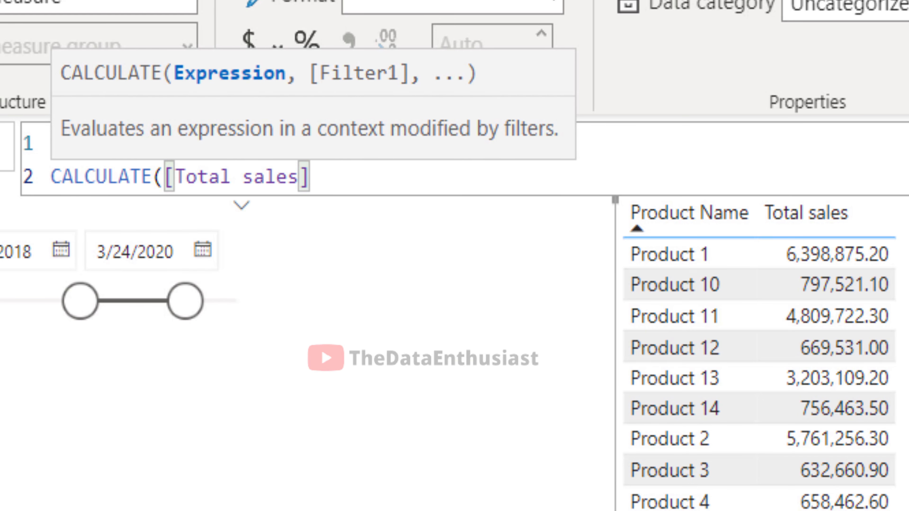
text(,)
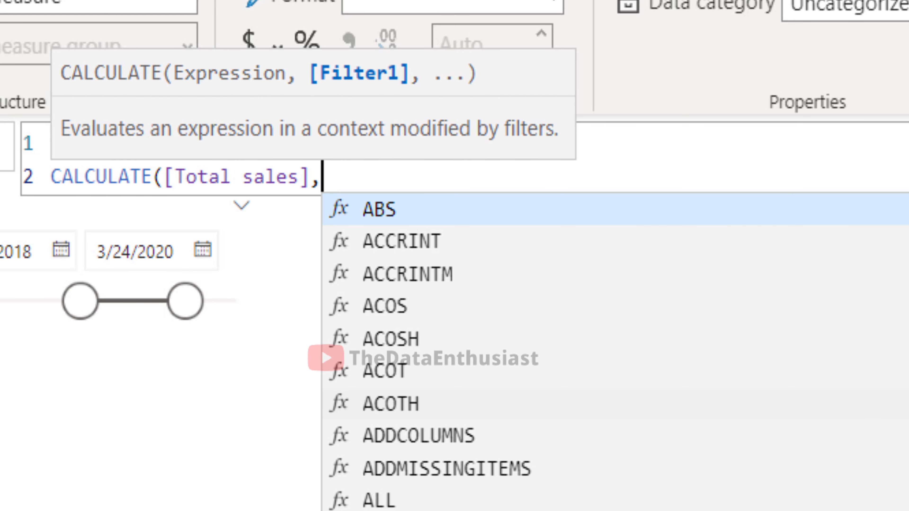
key(shift+Return)
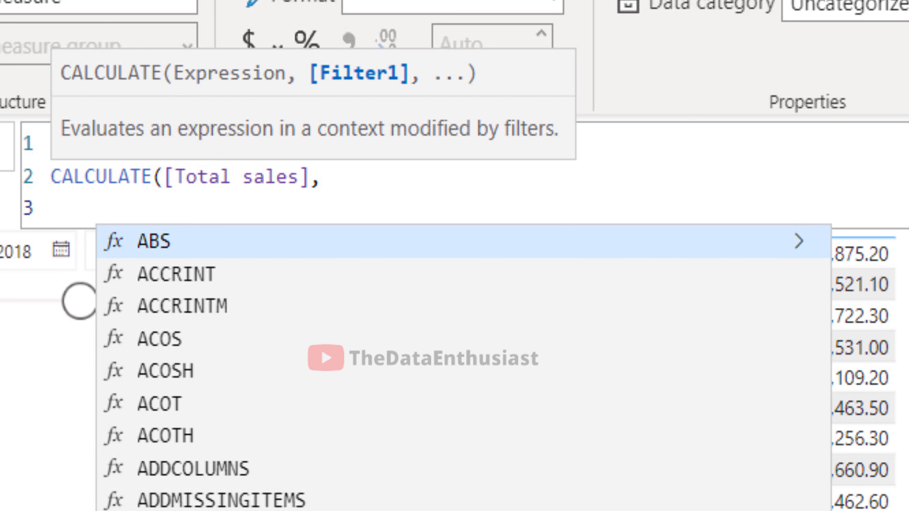
Step: Complete the % of total measure with the filter ALL(Products[Product Name]) and add it to the product table
text(ALL()
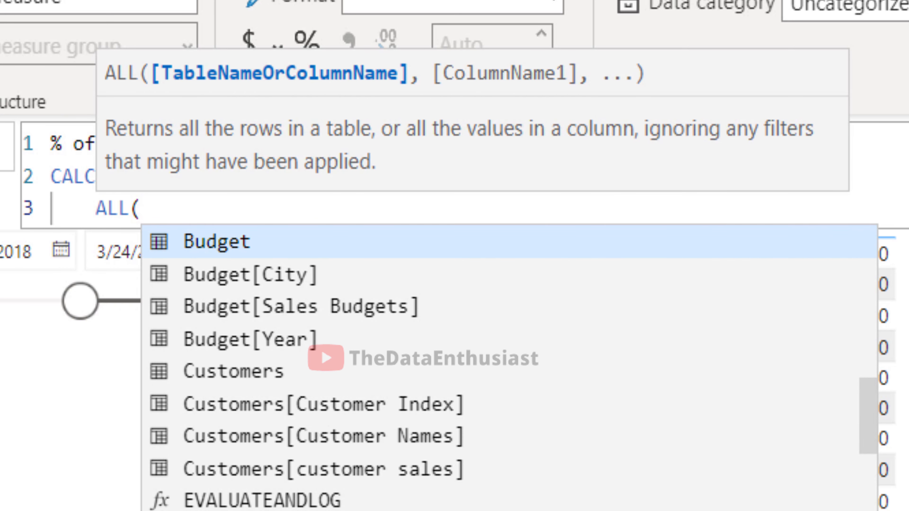
text(produc)
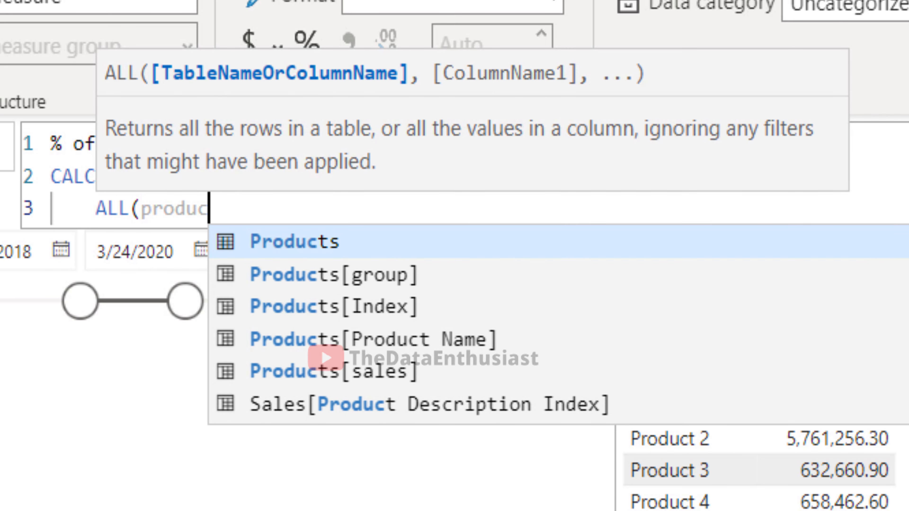
key(Down)
key(Down)
key(Down)
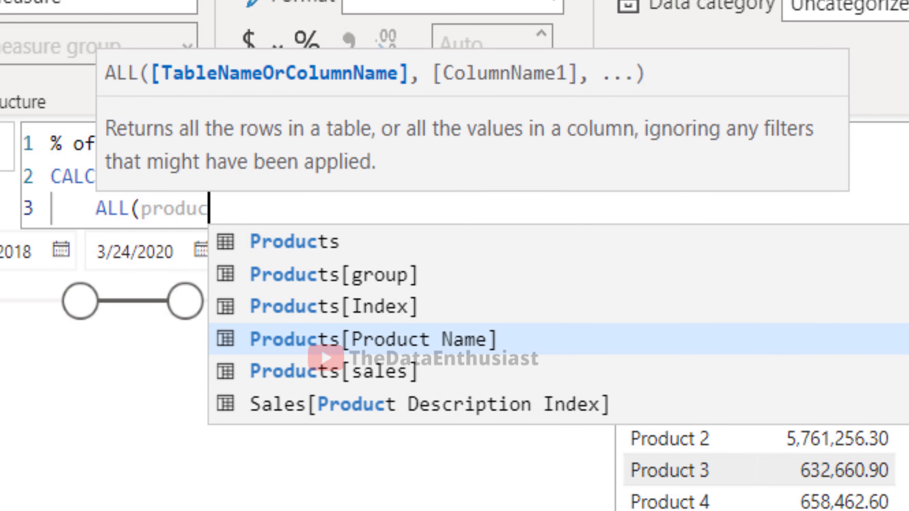
key(Tab)
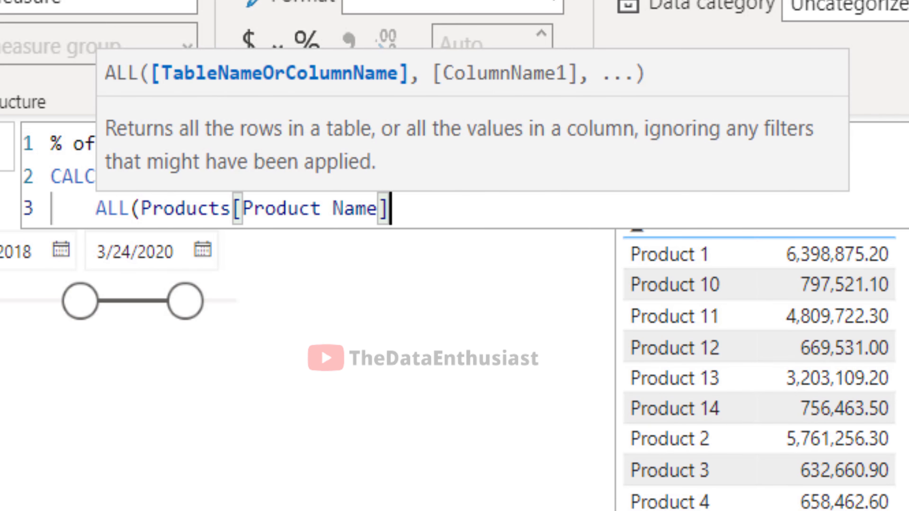
text())
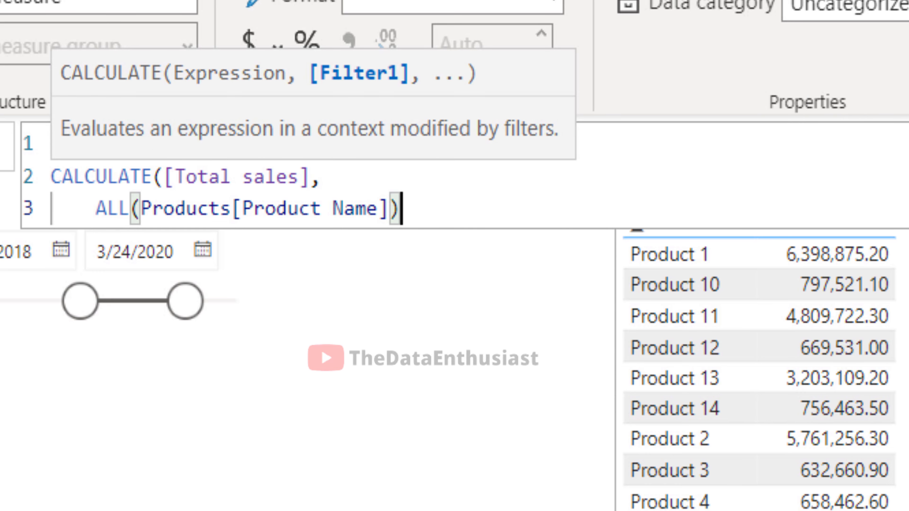
text())
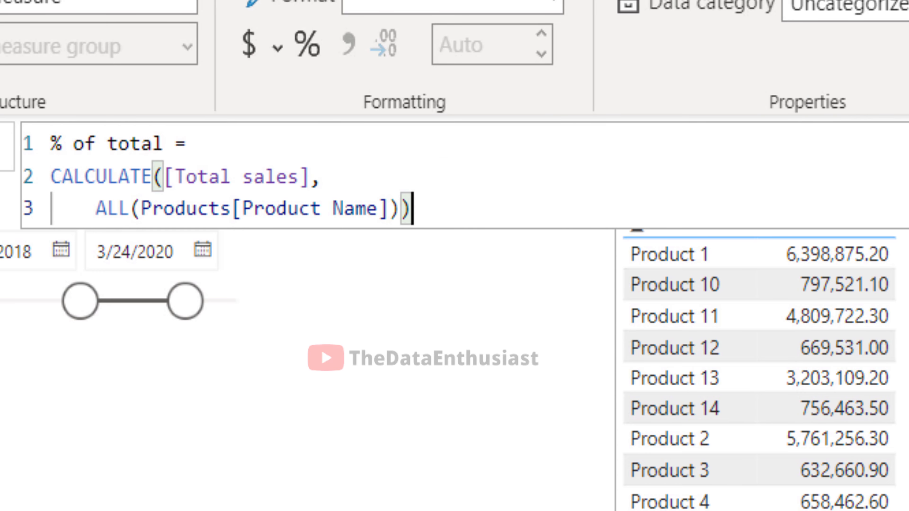
key(Return)
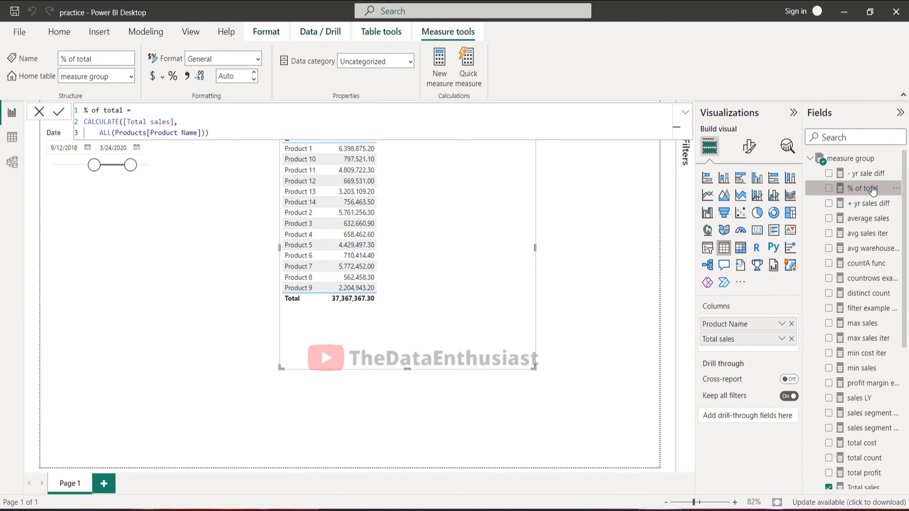
drag(873, 190, 460, 248)
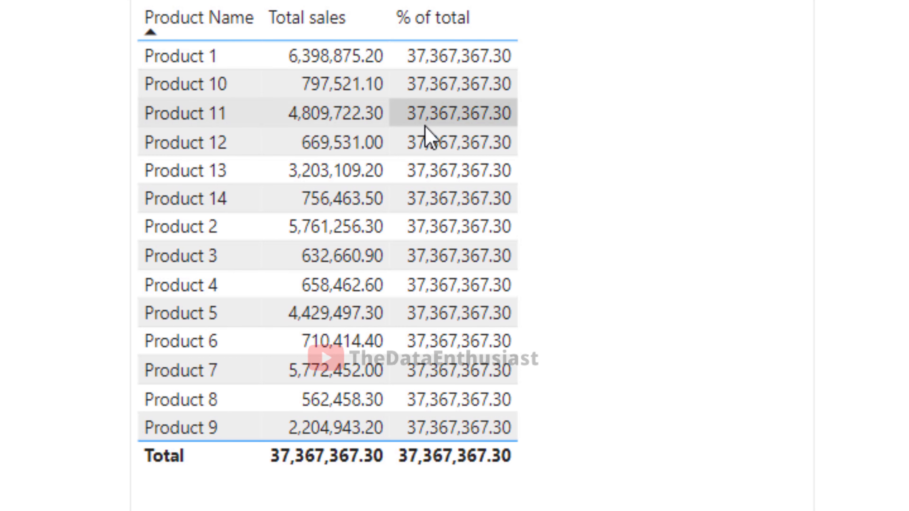
mouse_move(324, 76)
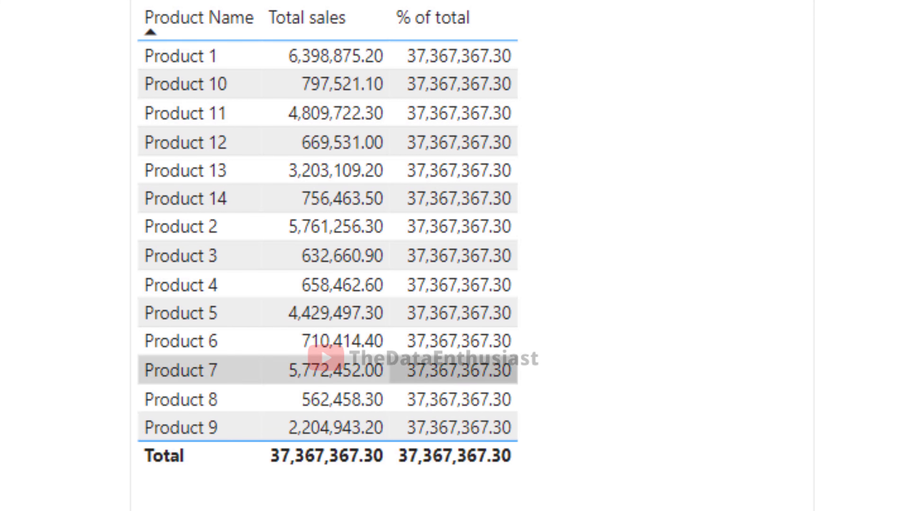
Step: Create another measure in the measure group named "% of product" and start its formula with DIVIDE
right_click(908, 144)
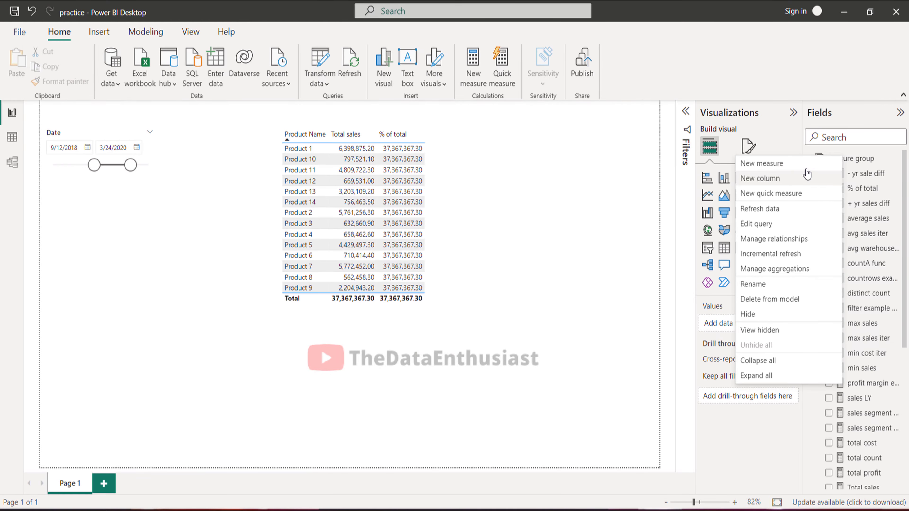
click(908, 160)
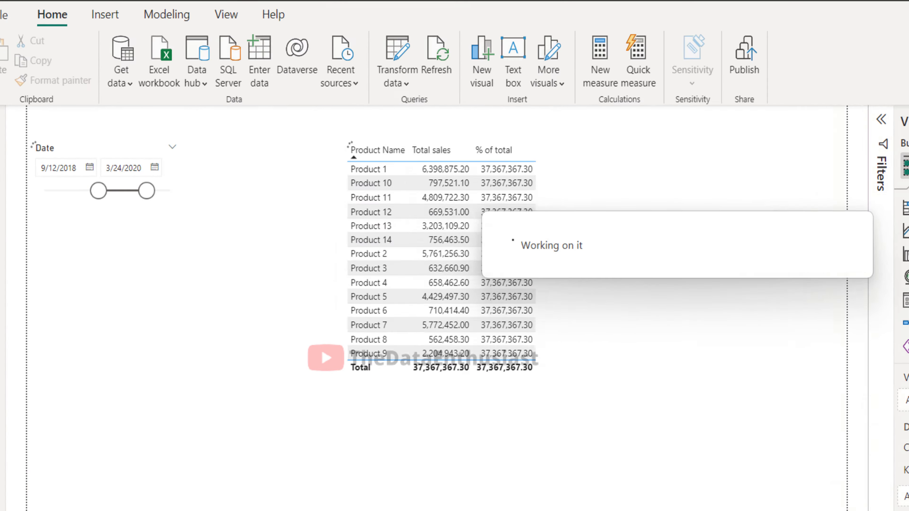
text(% of pe)
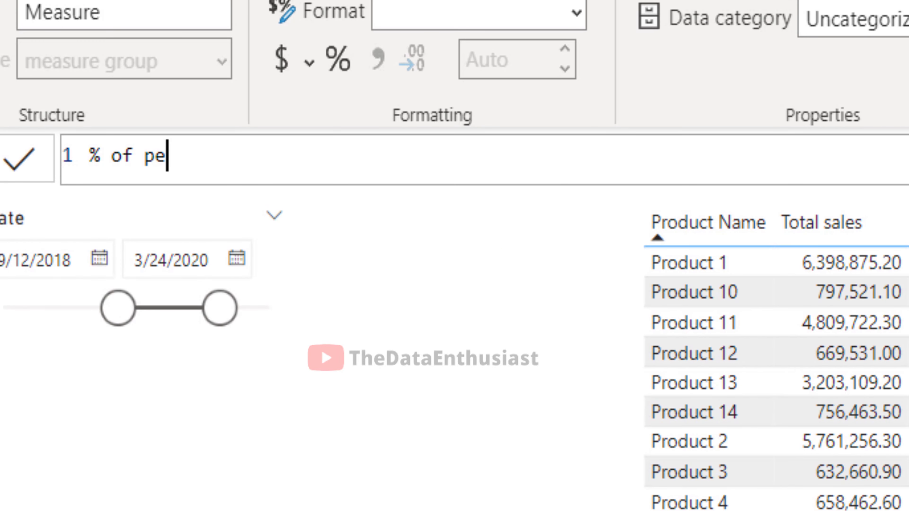
key(BackSpace)
text(roduct = d)
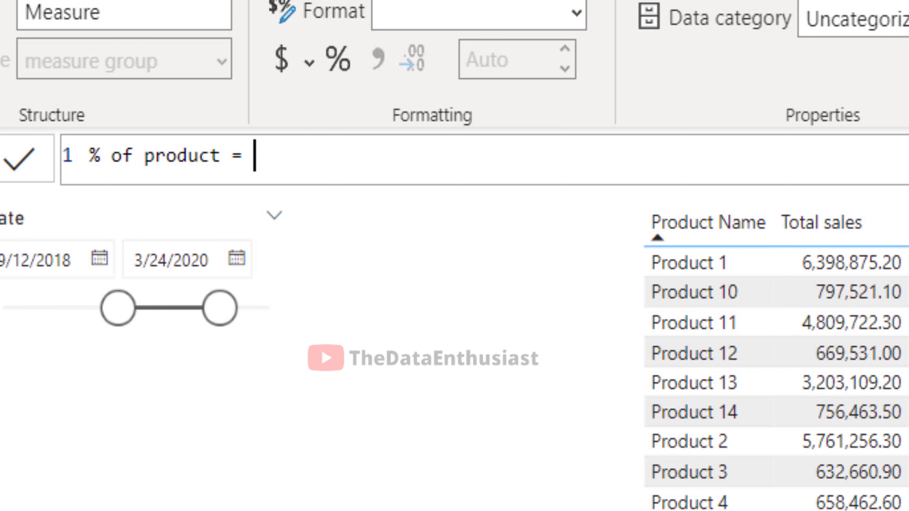
text(ivid)
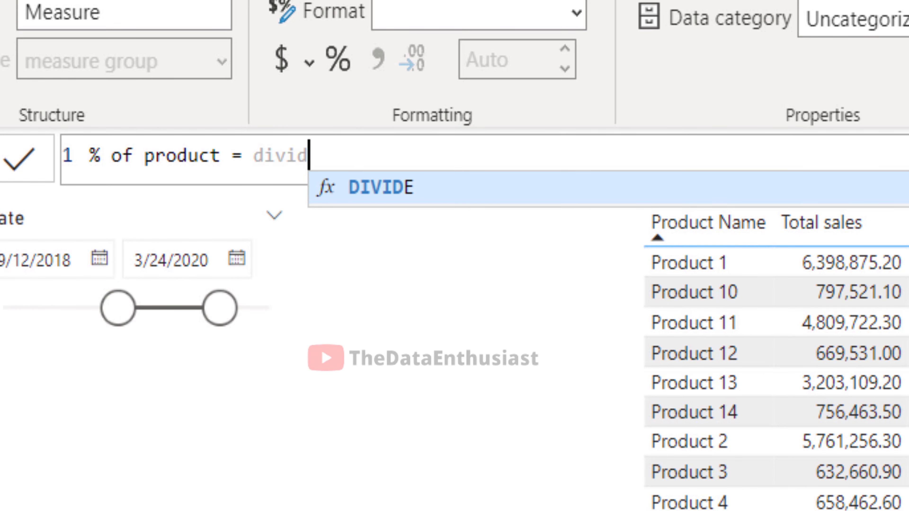
key(Tab)
Step: Set [Total sales] as the numerator of the DIVIDE function
text(total)
key(Down)
key(Down)
key(Down)
key(Down)
key(Tab)
text(, )
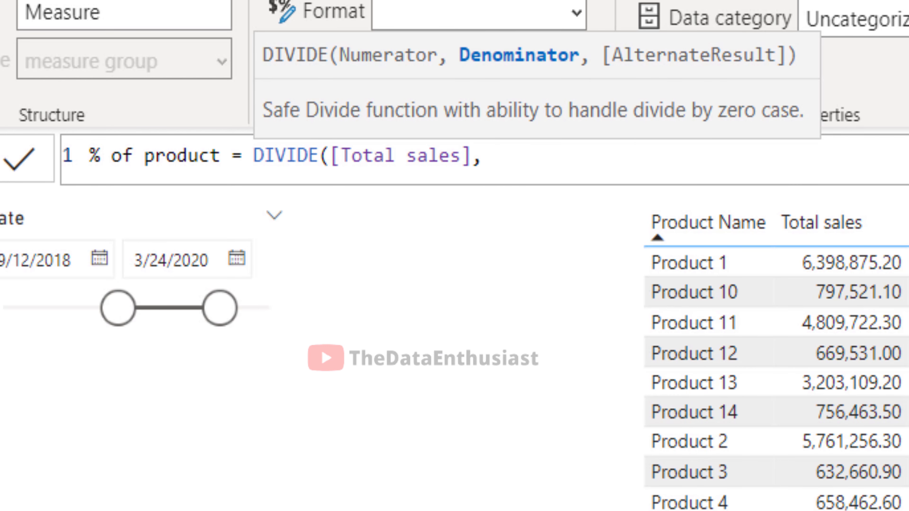
Step: Set [% of total] as the denominator and 0 as the alternate result, then commit the % of product measure
text(%)
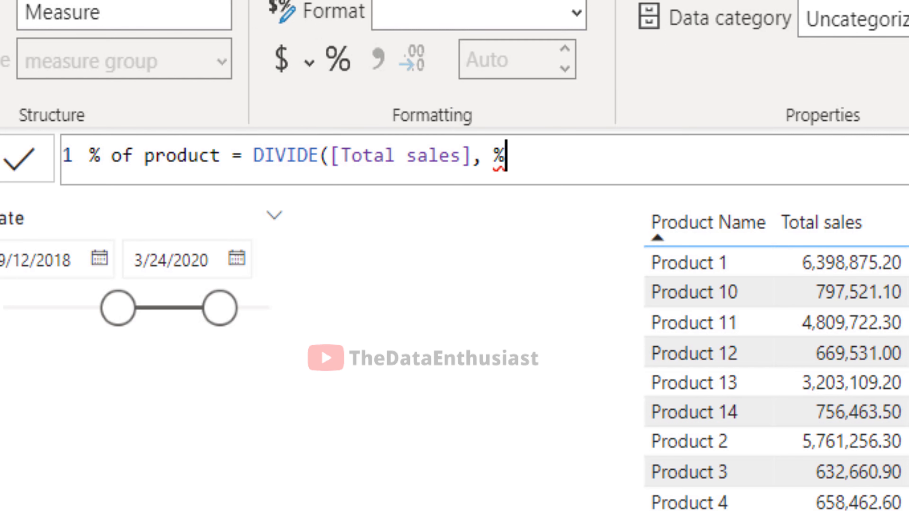
key(BackSpace)
key(BackSpace)
text(of)
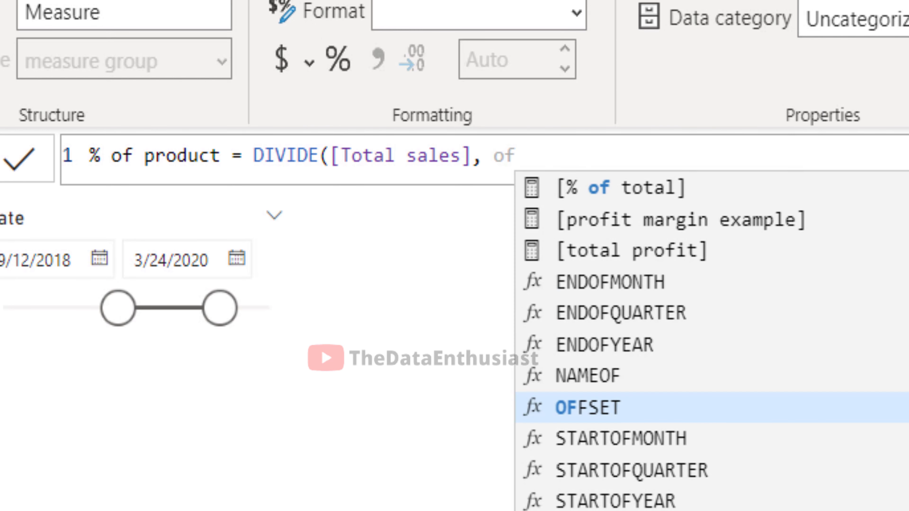
key(Up)
key(Up)
key(Up)
key(Up)
key(Up)
key(Up)
key(Up)
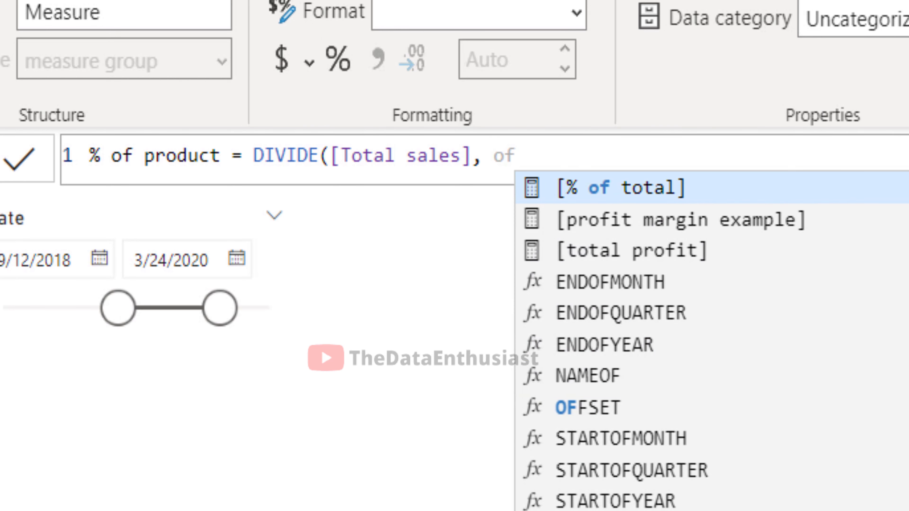
key(Tab)
text(, 0))
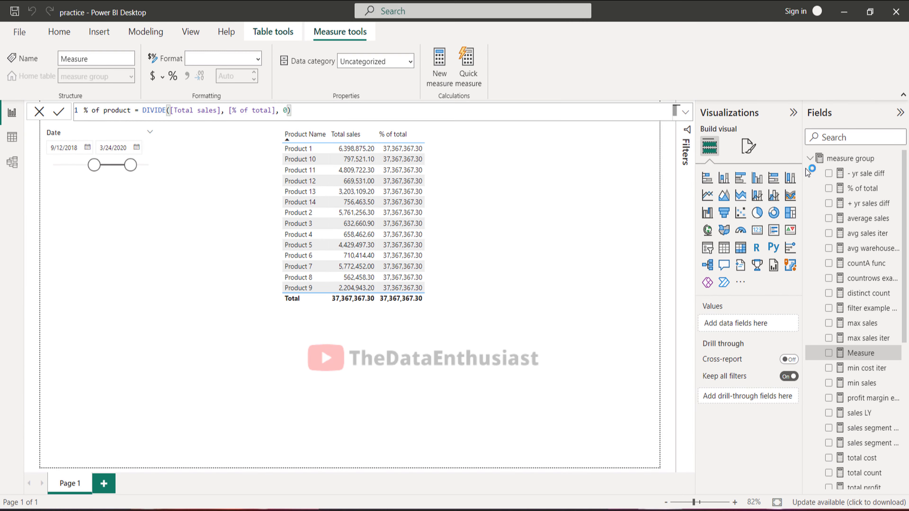
key(Return)
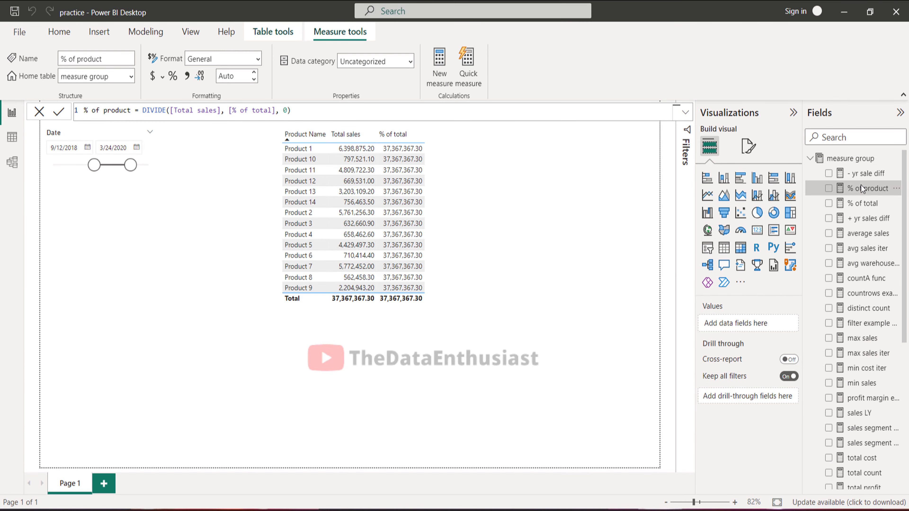
Step: Add the % of product measure to the product table and format it as a percentage
drag(863, 189, 468, 208)
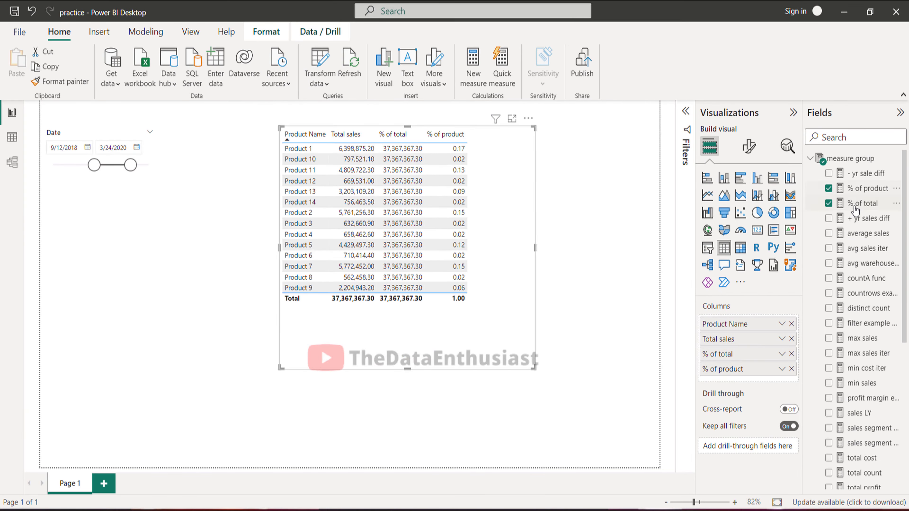
click(856, 207)
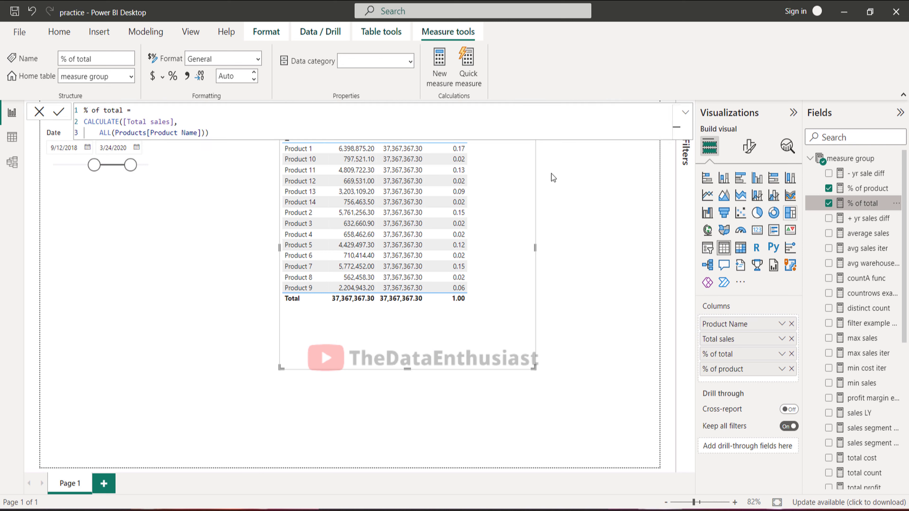
click(870, 189)
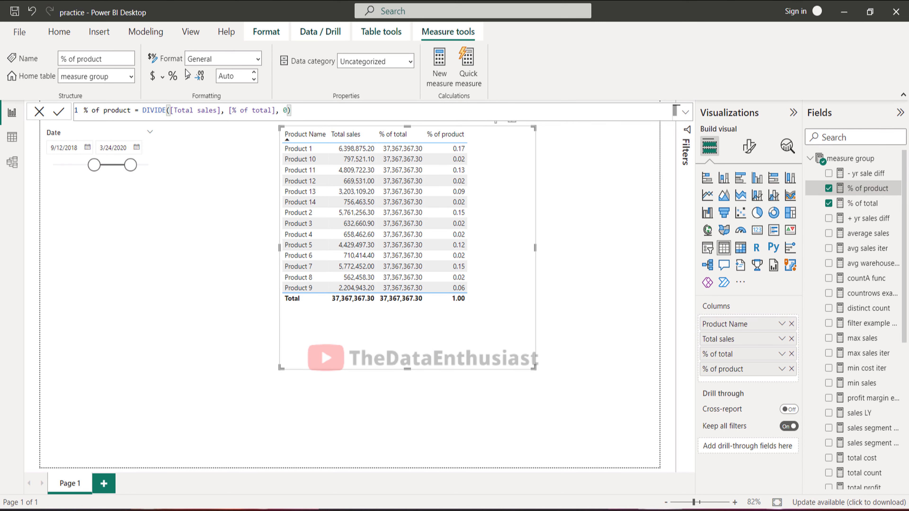
click(258, 59)
click(228, 143)
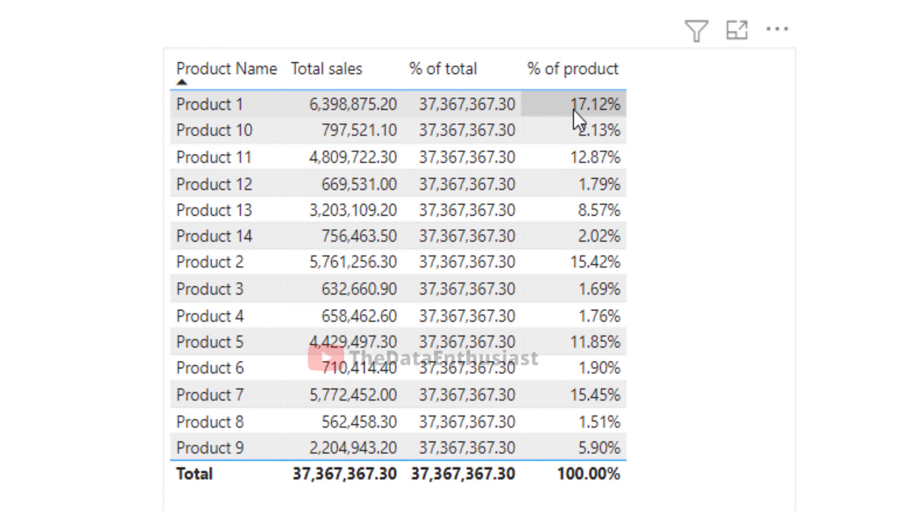
mouse_move(574, 112)
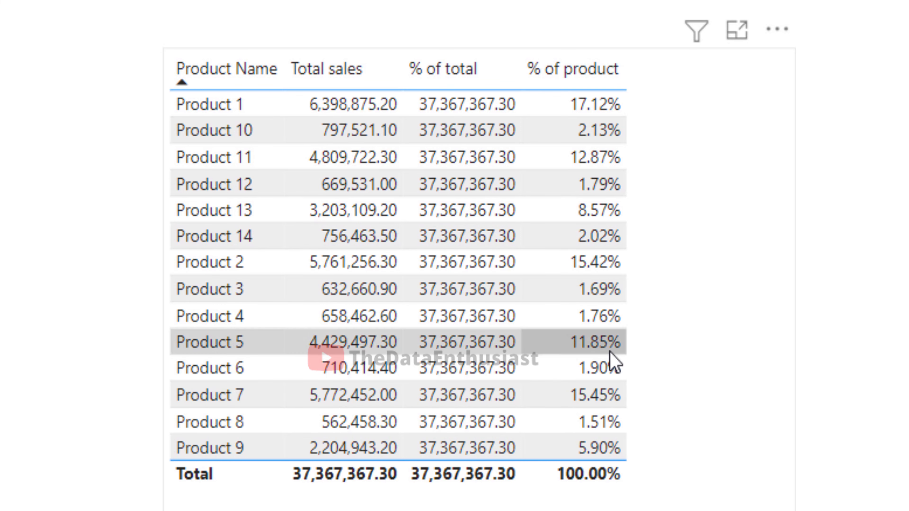
mouse_move(610, 352)
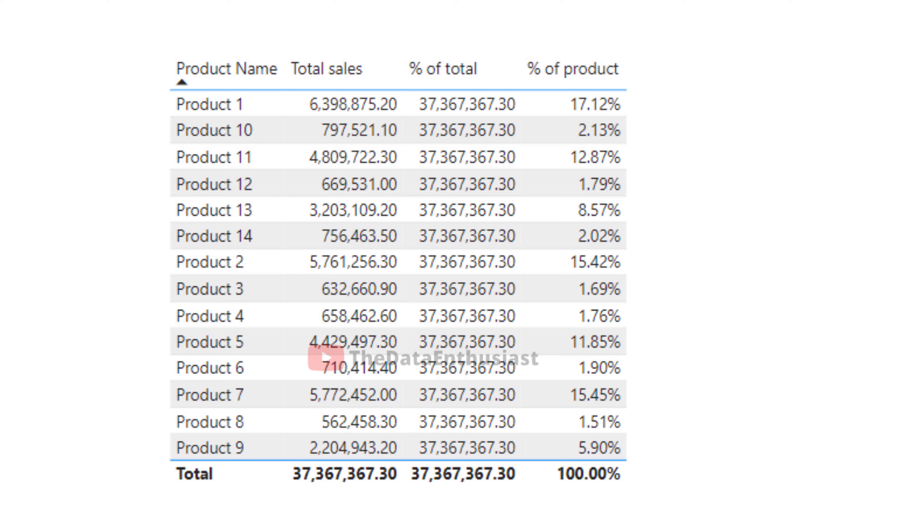